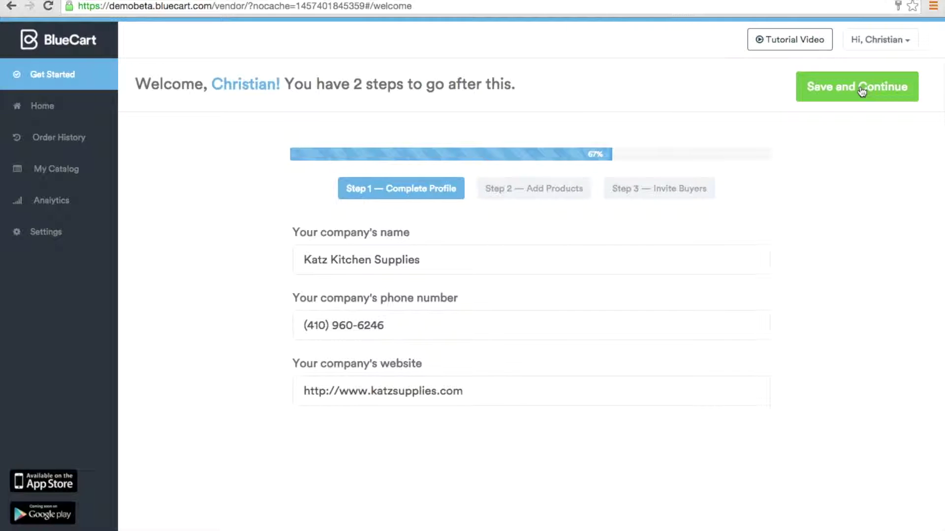
Save the Katz Kitchen Supplies company profile and advance to Add Products
{"action": "left_click", "coordinate": [861, 91]}
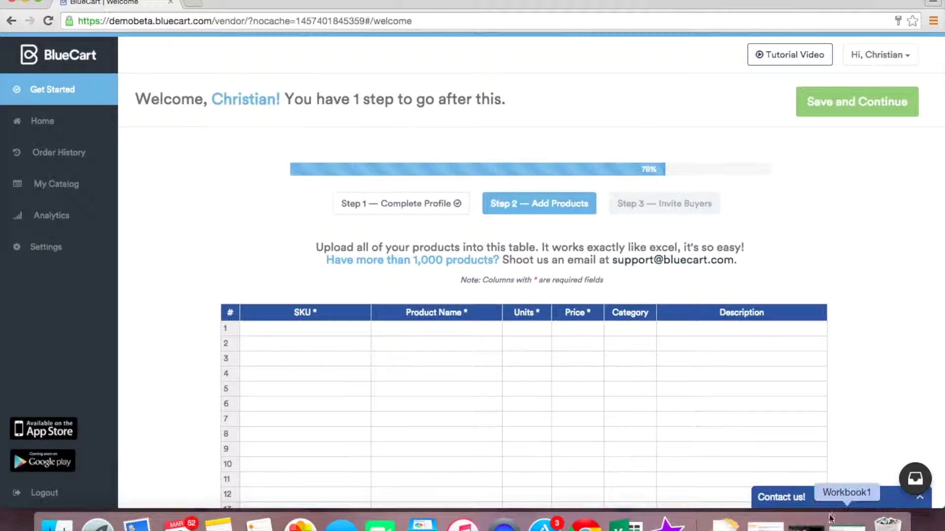
{"action": "left_click", "coordinate": [830, 520]}
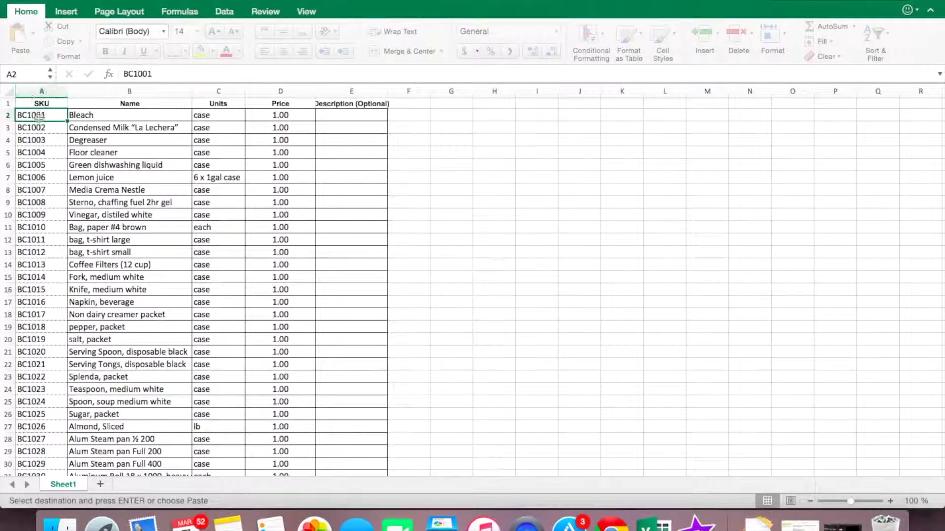
Select the Workbook1 product range A2:D87, covering SKU through Price
{"action": "left_click", "coordinate": [37, 117]}
{"action": "key", "text": "ctrl+shift+Right"}
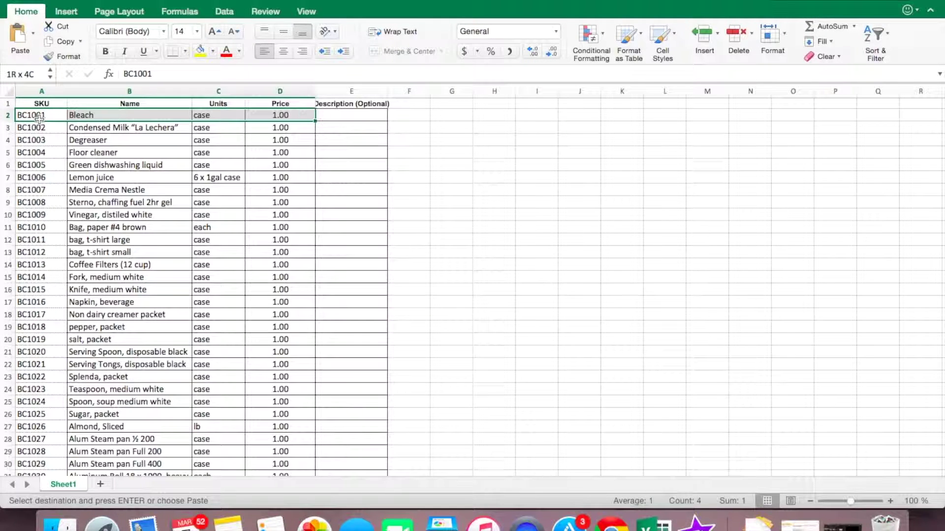
{"action": "key", "text": "ctrl+shift+Down"}
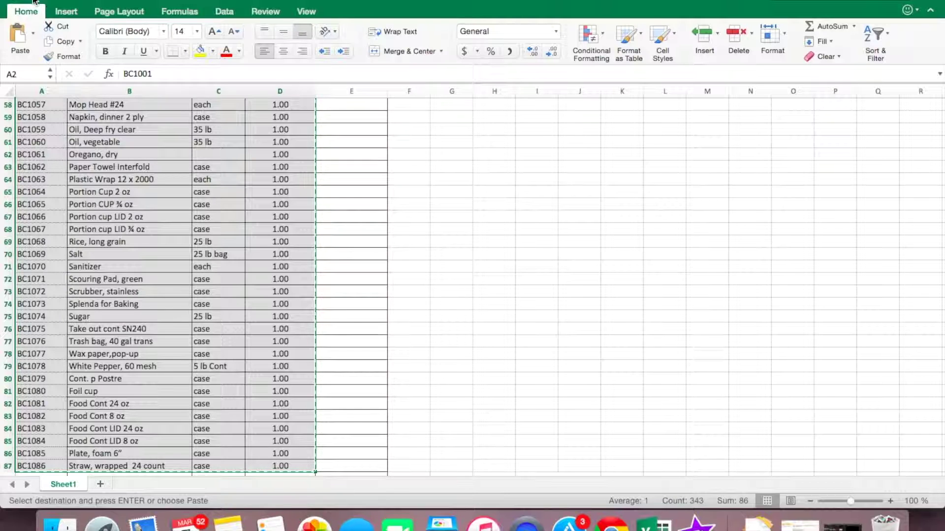
Paste the copied product rows into BlueCart's table, starting at the first SKU cell
{"action": "key", "text": "super+Tab"}
{"action": "left_click", "coordinate": [277, 328]}
{"action": "key", "text": "ctrl+v"}
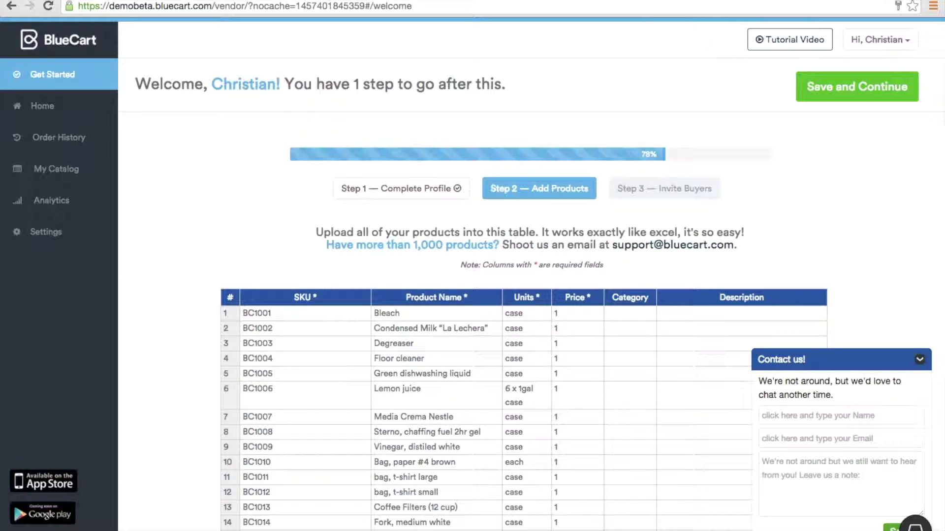
Save the filled product table of SKUs, names, units and prices, then continue
{"action": "left_click", "coordinate": [858, 85]}
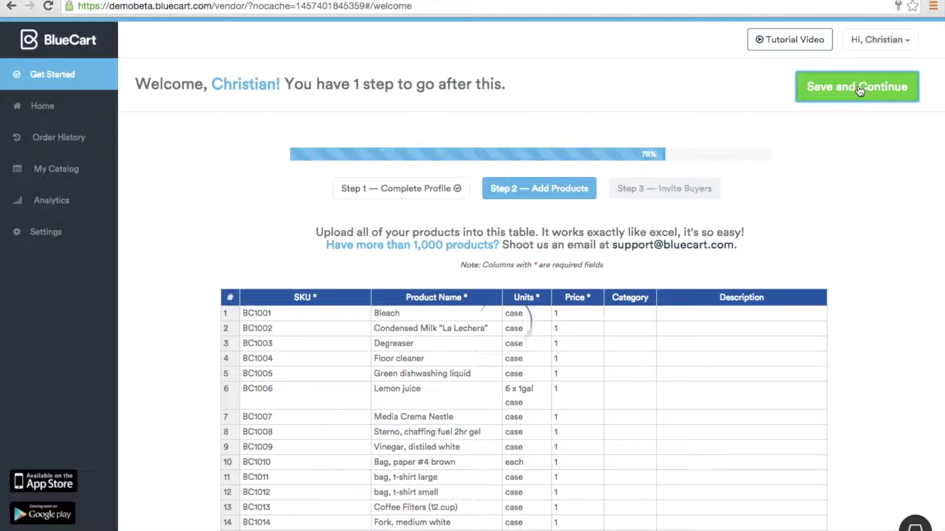